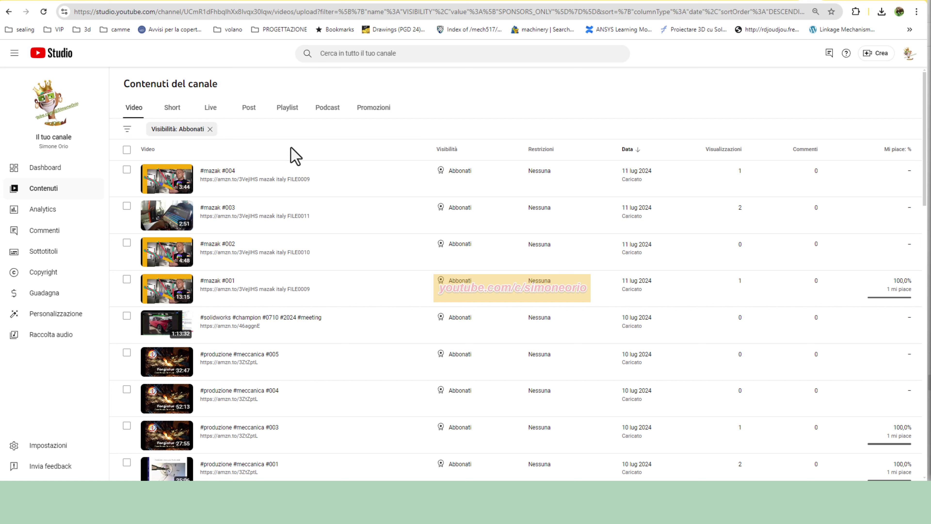
Step: Select the video "#mazak #004" and set a title edit that inserts "#abbonati" at the beginning
left_click(315, 128)
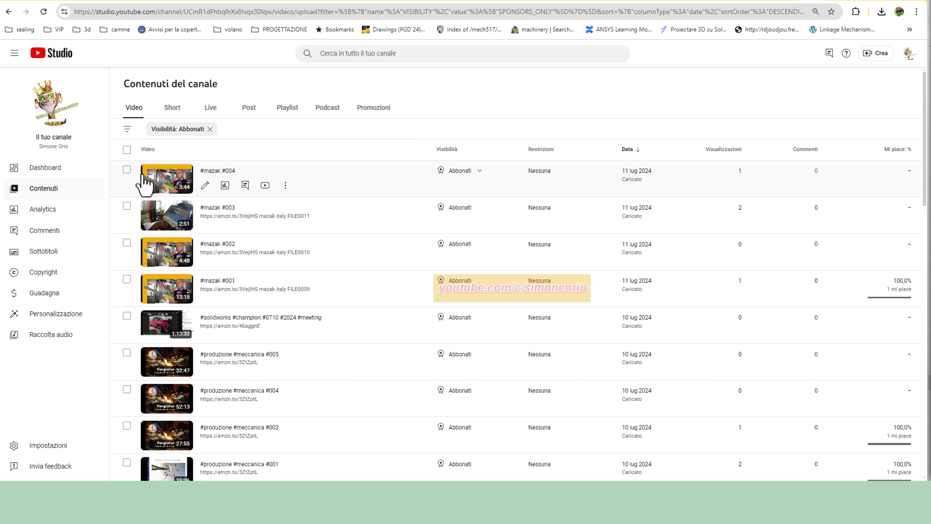
left_click(127, 169)
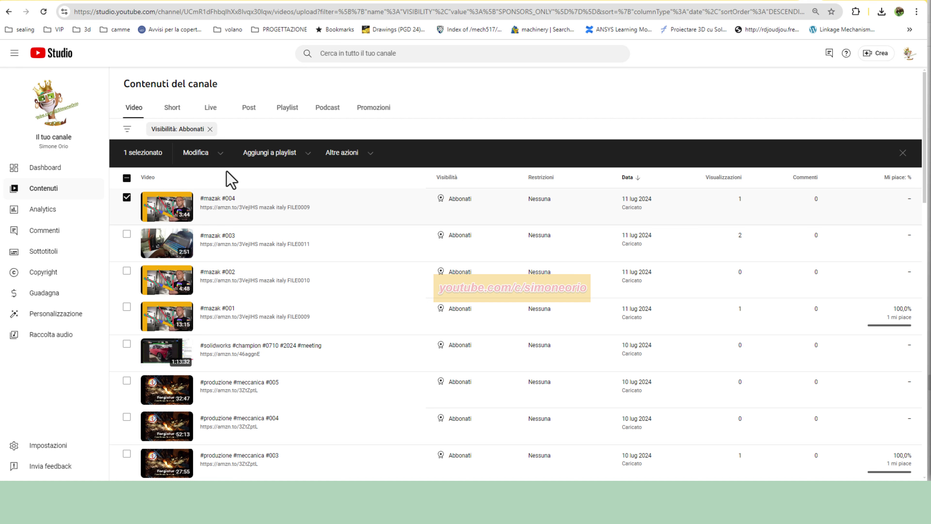
left_click(219, 154)
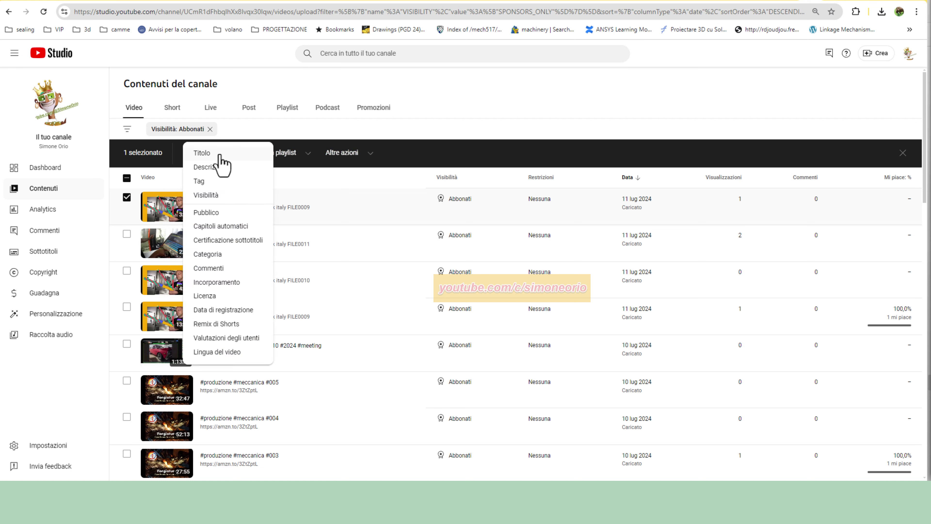
left_click(206, 156)
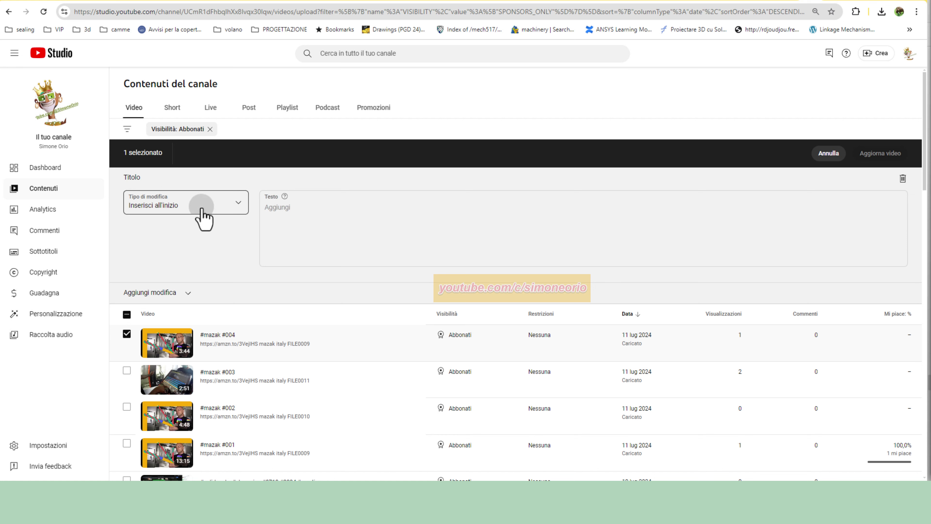
left_click(201, 210)
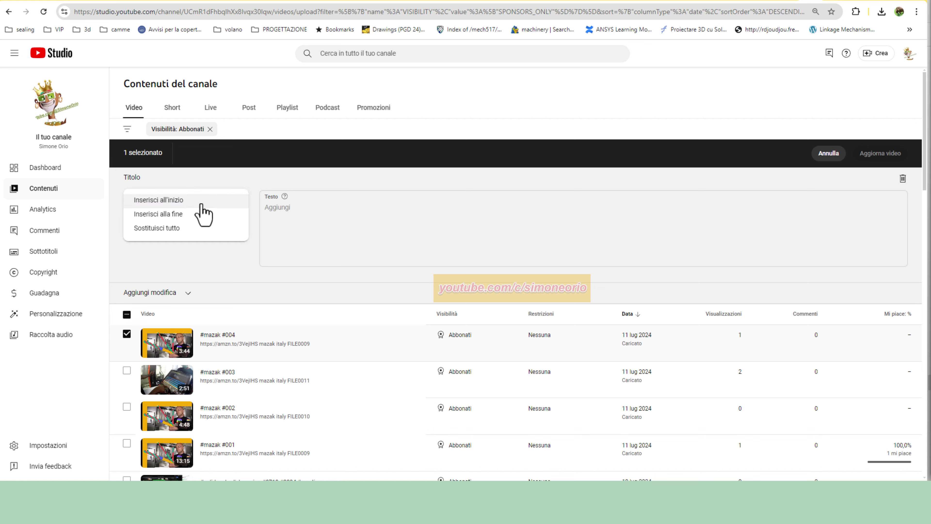
left_click(201, 201)
left_click(279, 209)
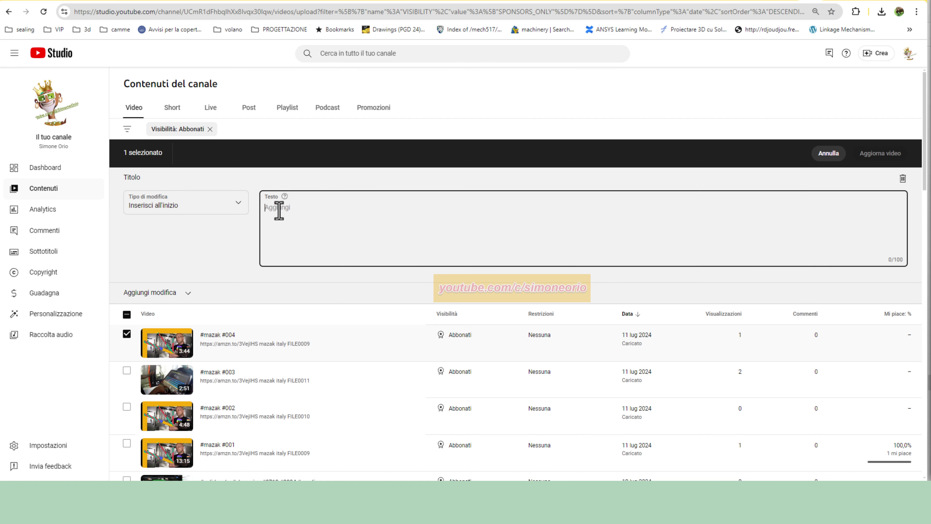
type("#ab")
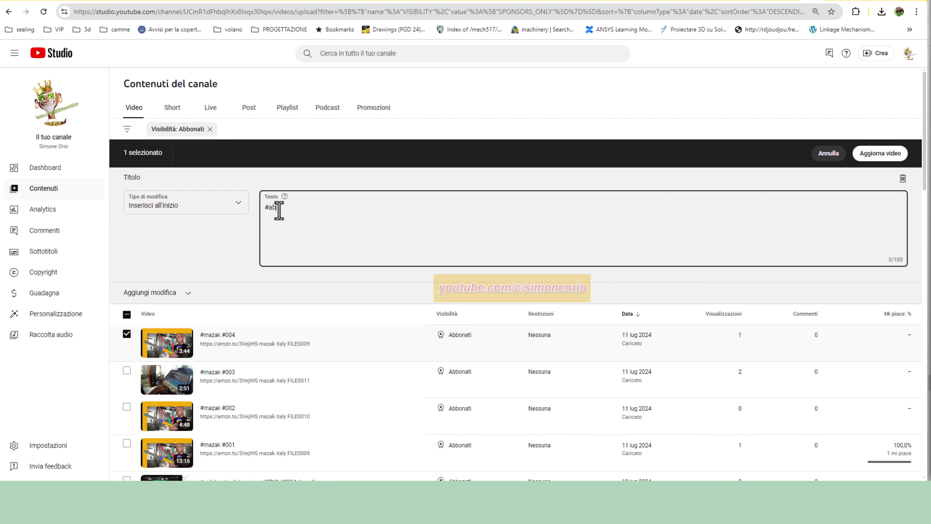
type("bonati")
Step: Add a visibility change to Privato for the selected video and apply the update, acknowledging its consequences
left_click(186, 295)
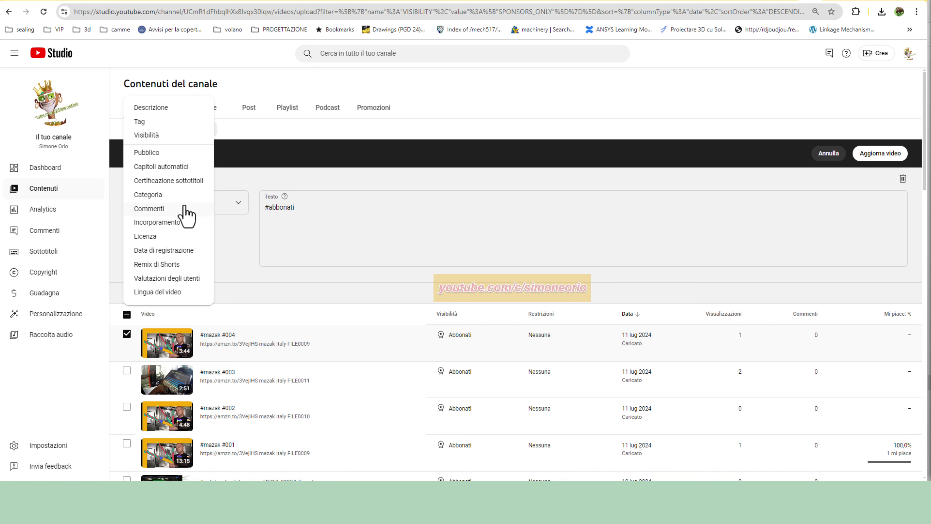
left_click(169, 135)
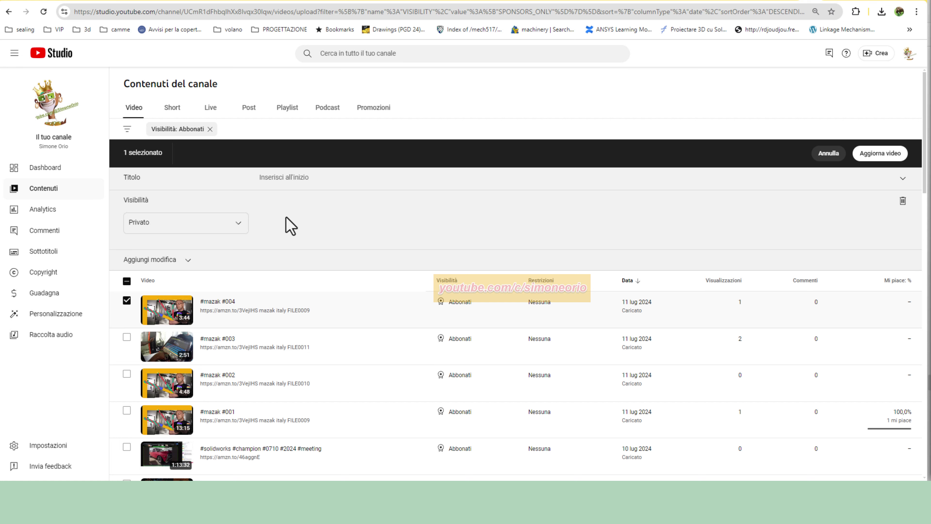
left_click(195, 179)
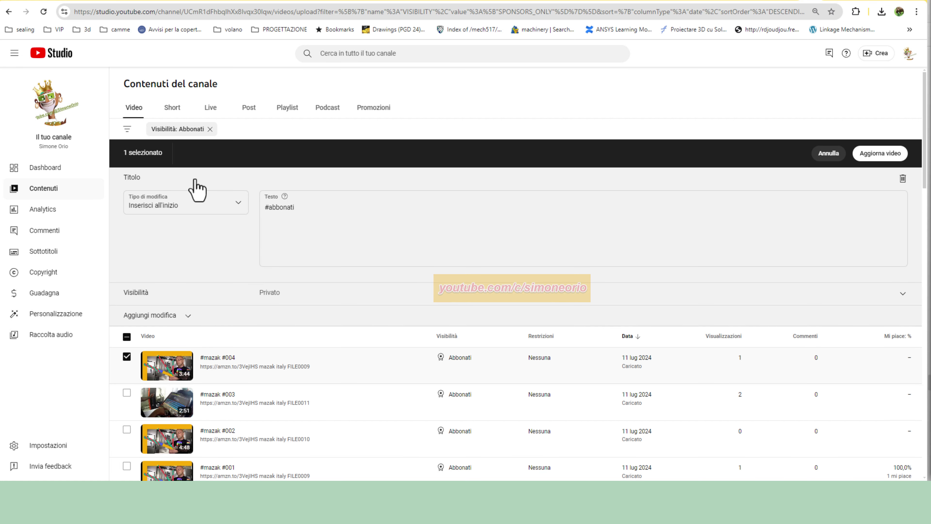
left_click(203, 293)
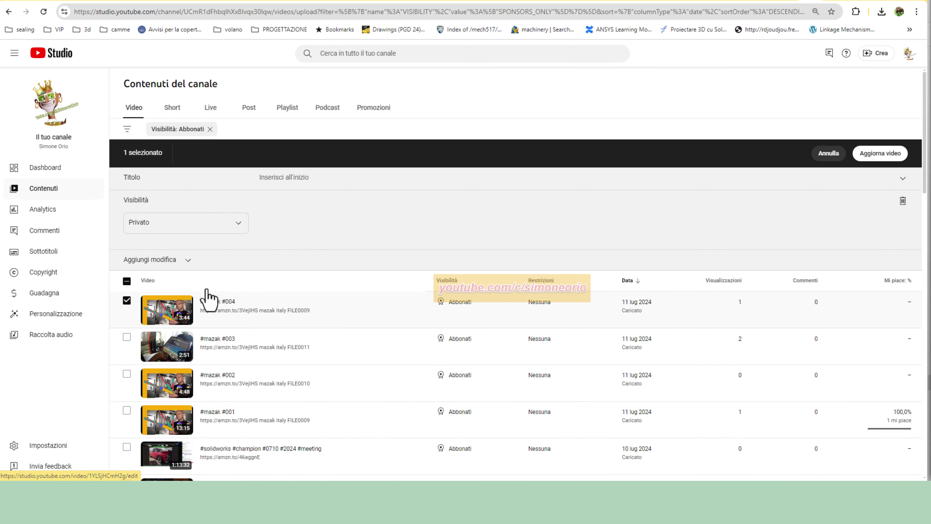
left_click(883, 154)
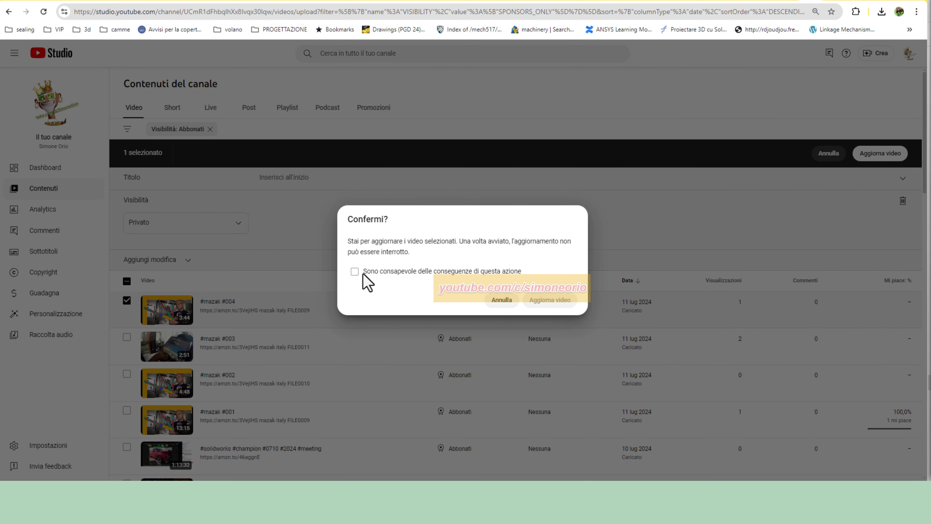
left_click(353, 273)
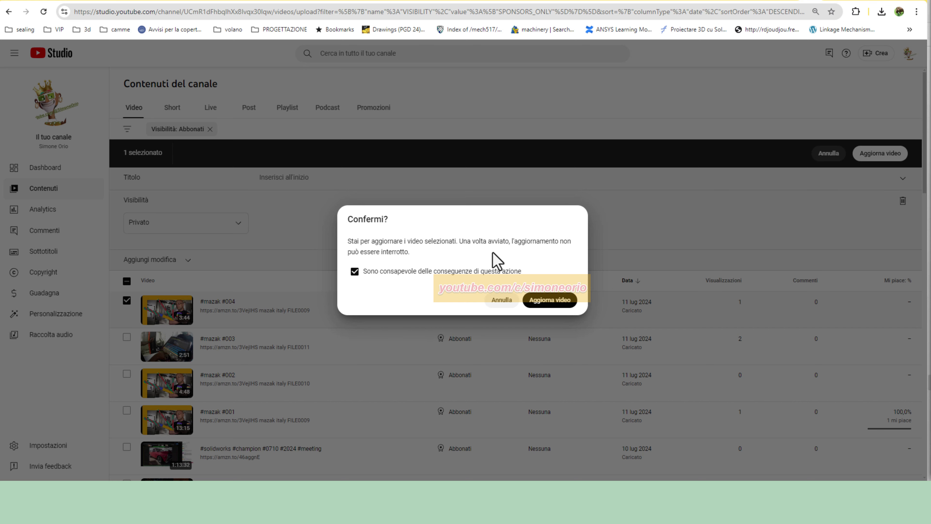
left_click(556, 301)
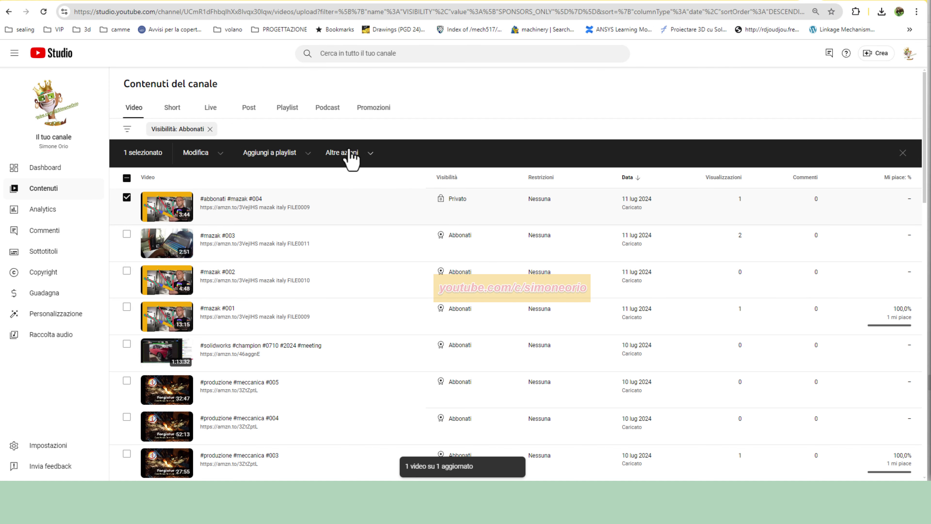
Step: Replace the Abbonati visibility filter with a filter for videos whose title contains "abbonati"
left_click(210, 129)
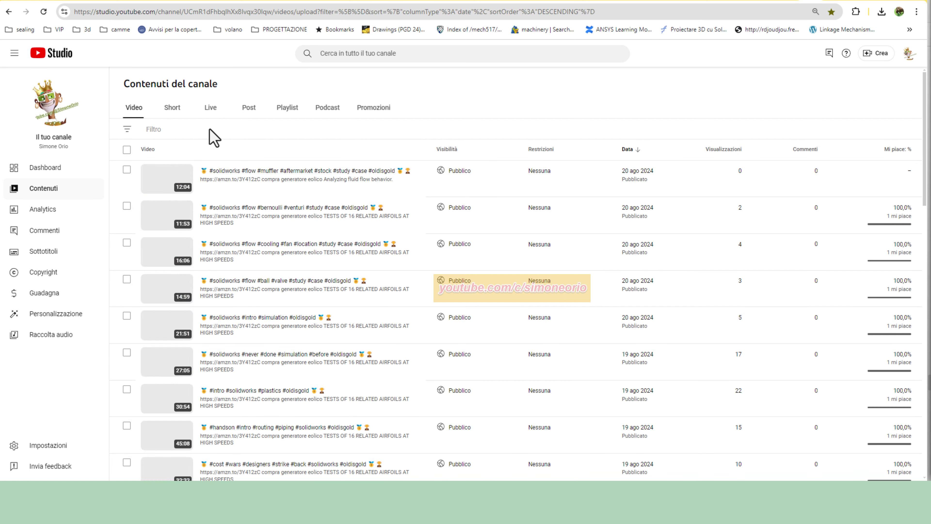
left_click(203, 128)
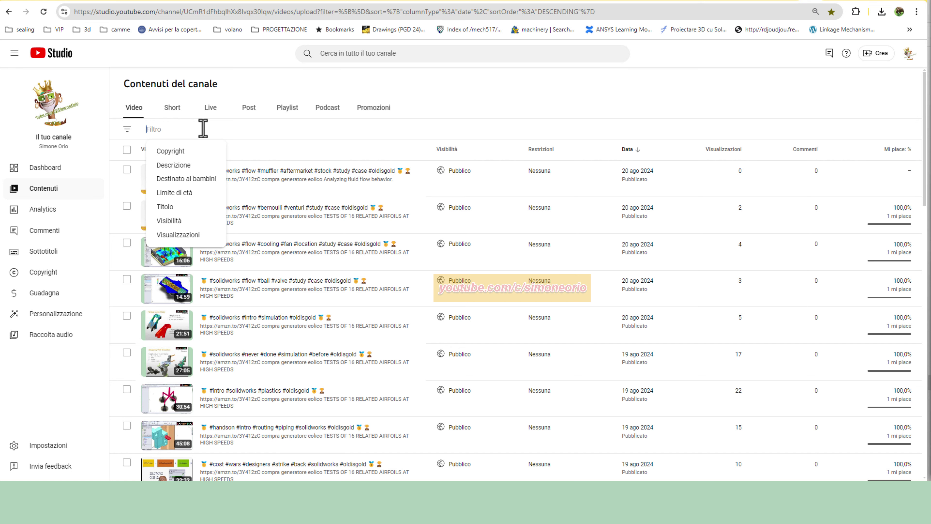
type("abbonati")
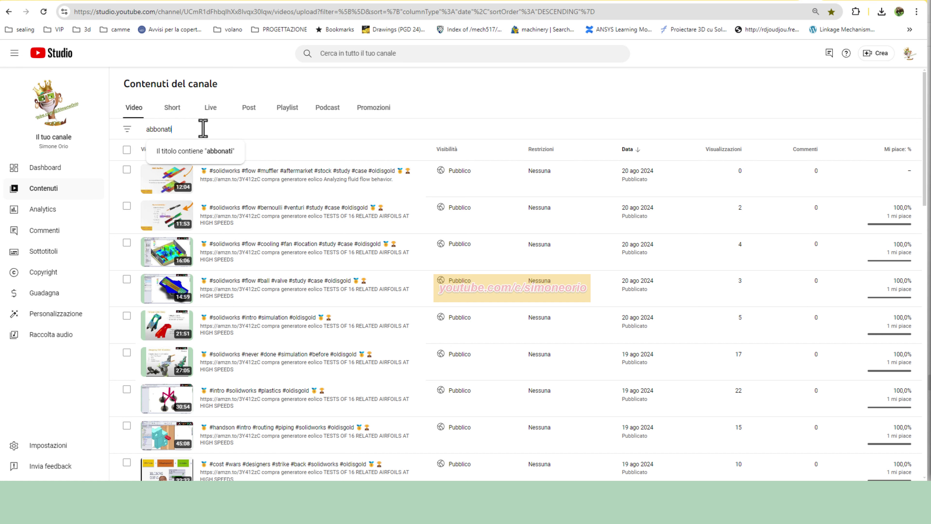
key("Return")
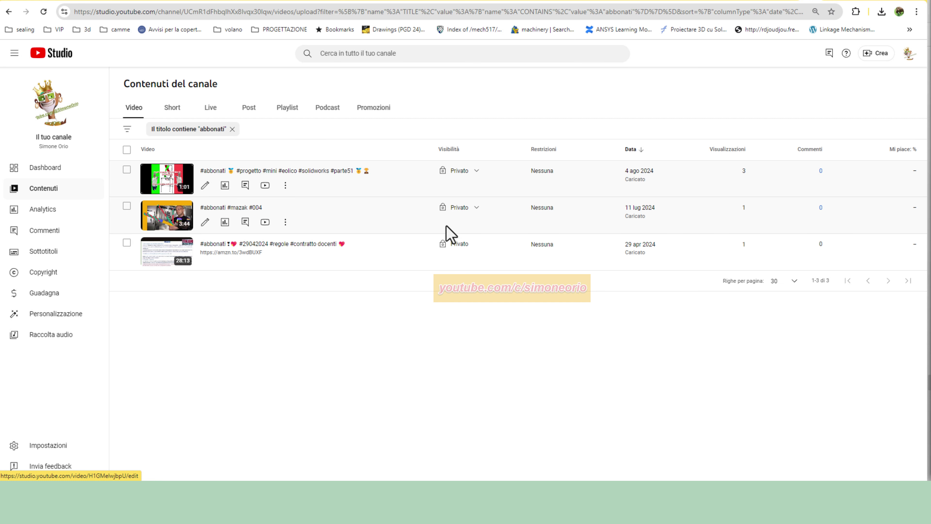
mouse_move(468, 225)
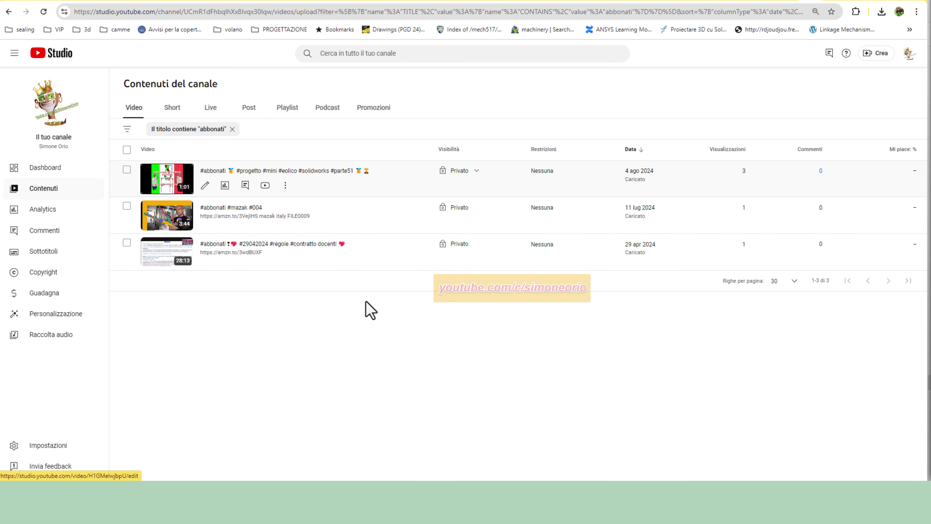
Step: Remove the title filter and filter the channel's videos by Abbonati visibility
left_click(232, 129)
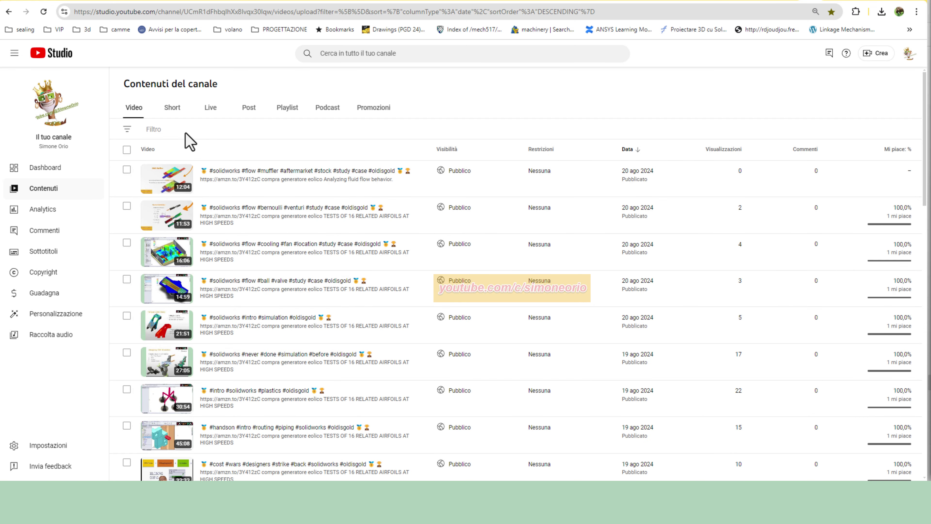
left_click(185, 133)
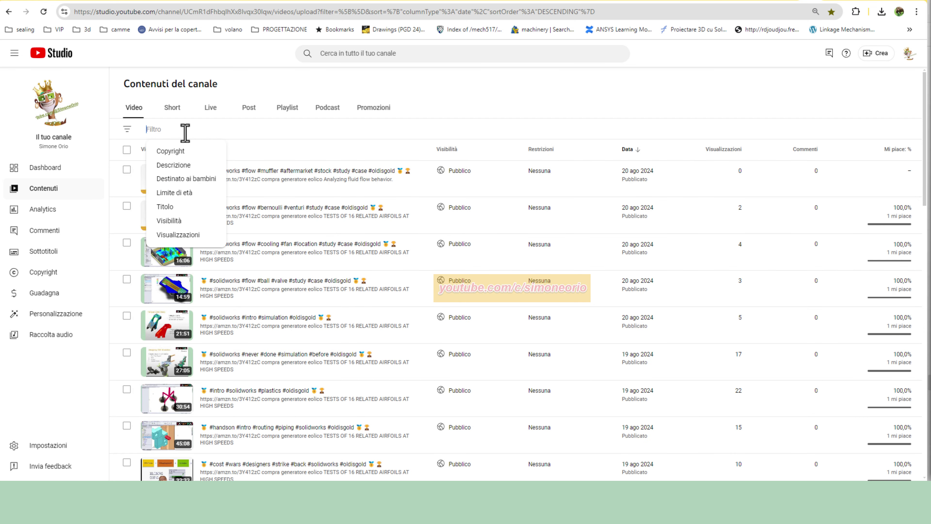
left_click(185, 235)
left_click(233, 132)
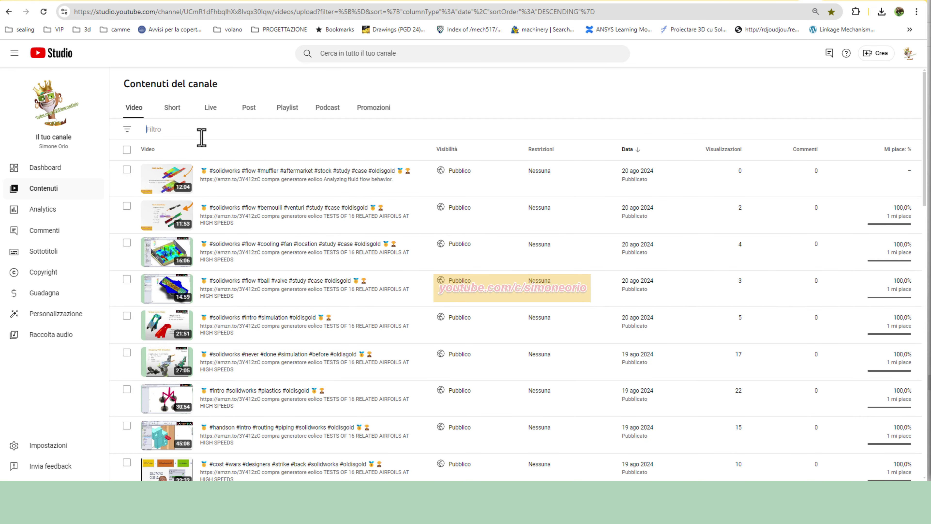
left_click(180, 129)
left_click(190, 221)
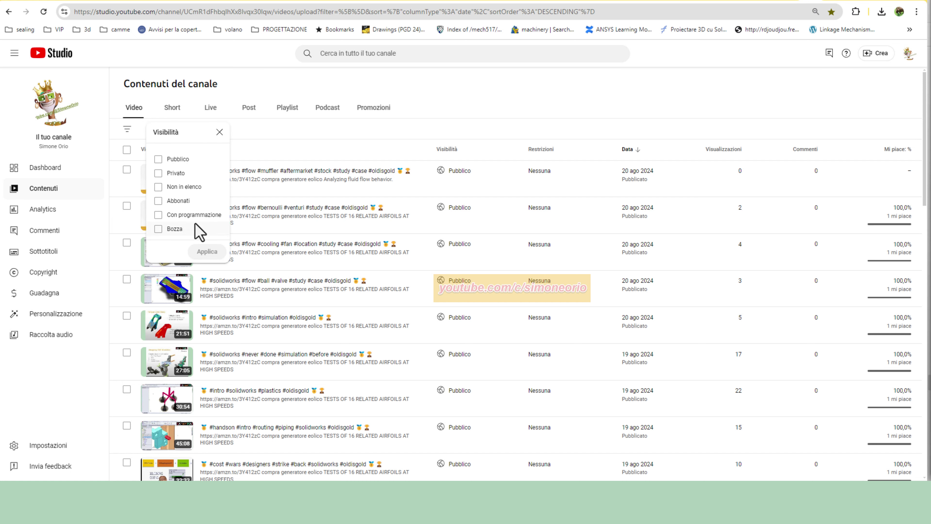
left_click(161, 201)
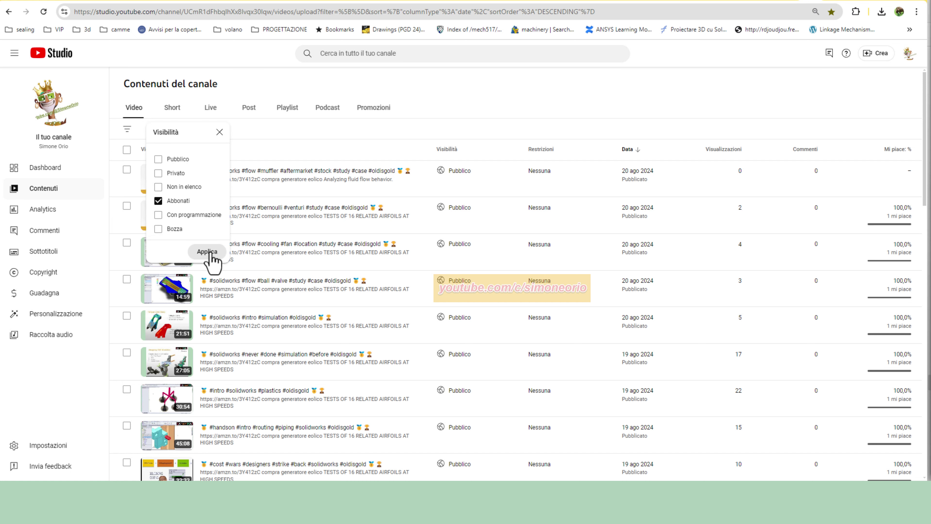
left_click(207, 251)
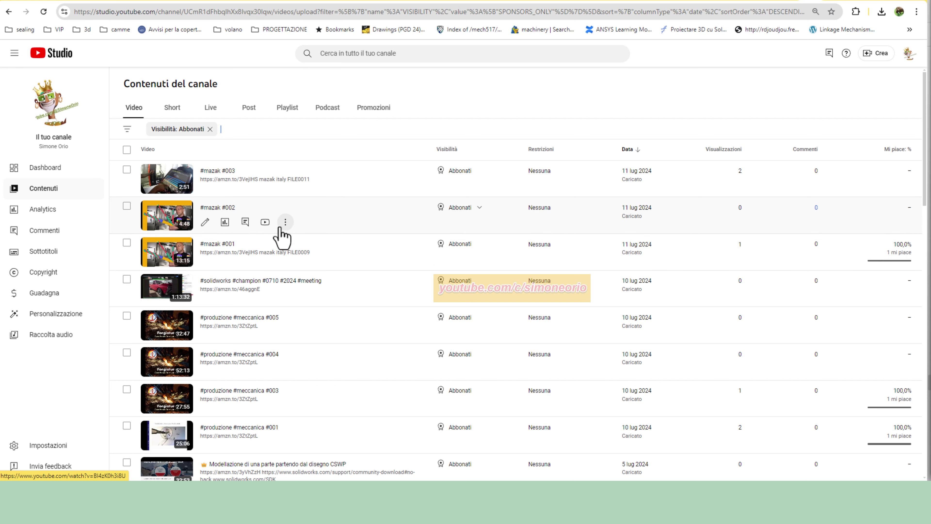
Step: Select all videos matching the filter and set a title edit that inserts "#abbonati" at the beginning
left_click(127, 149)
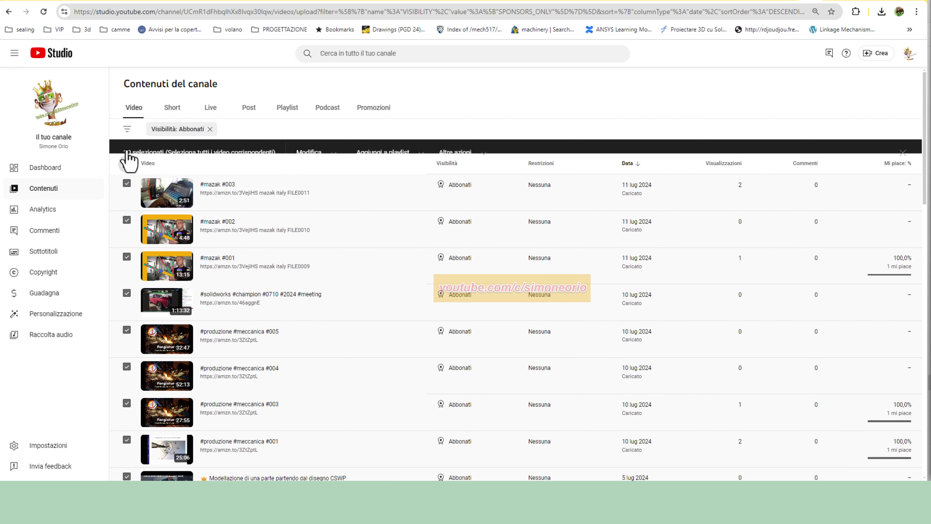
left_click(209, 153)
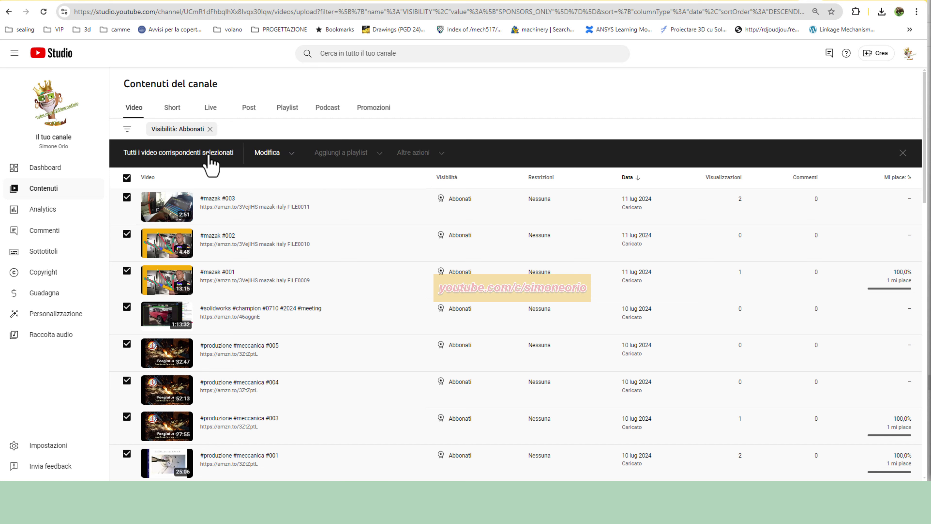
left_click(292, 154)
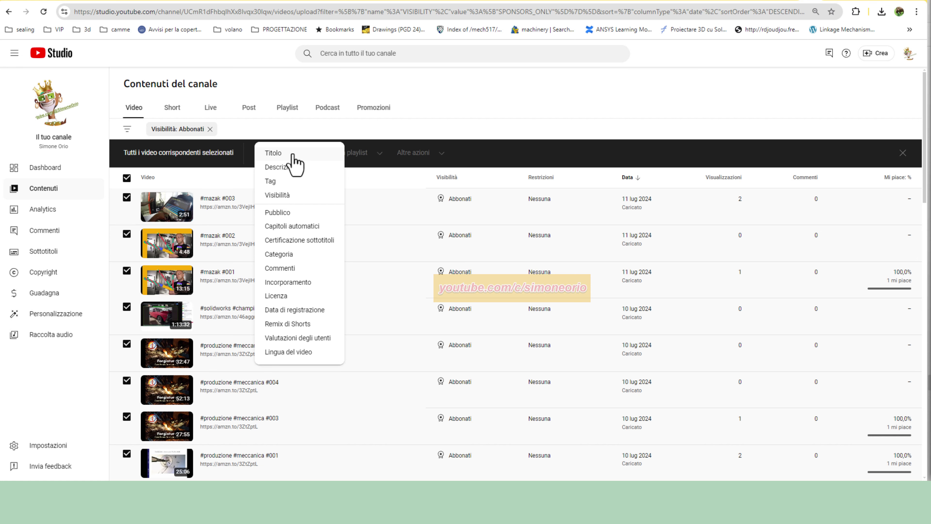
left_click(292, 153)
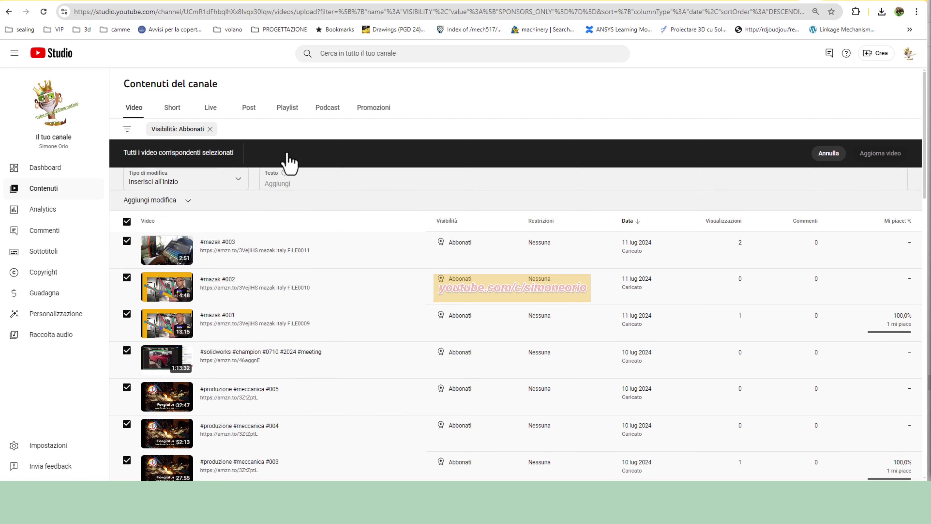
left_click(284, 213)
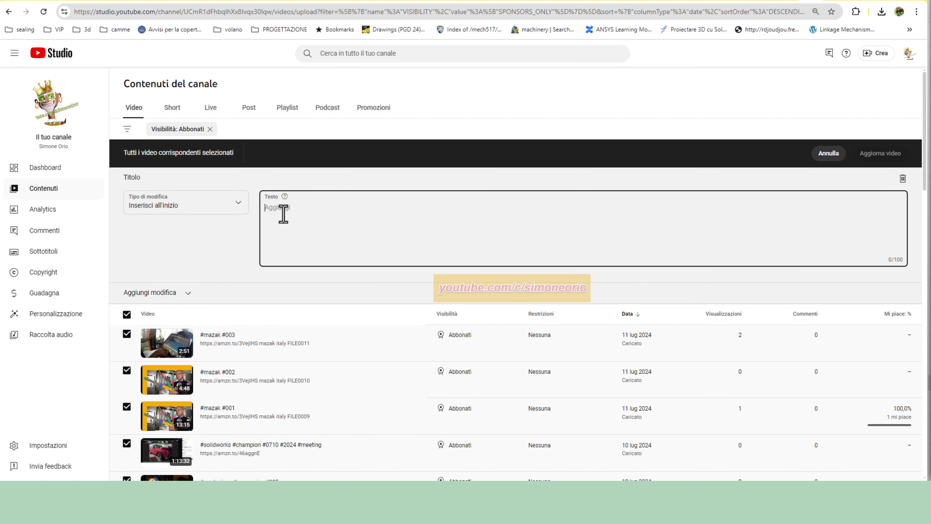
type("#abb")
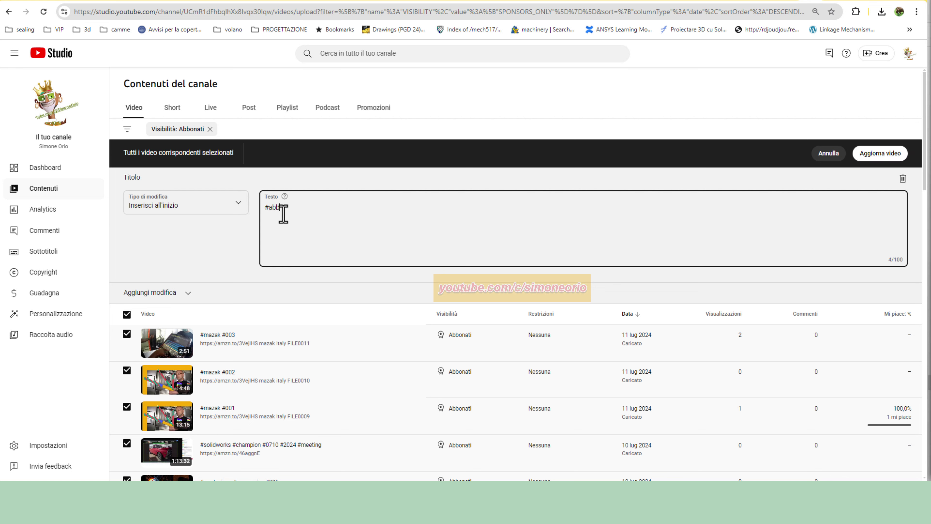
type("onati")
Step: Add a visibility change to Privato for all matching videos and apply the bulk update, acknowledging its consequences
left_click(185, 293)
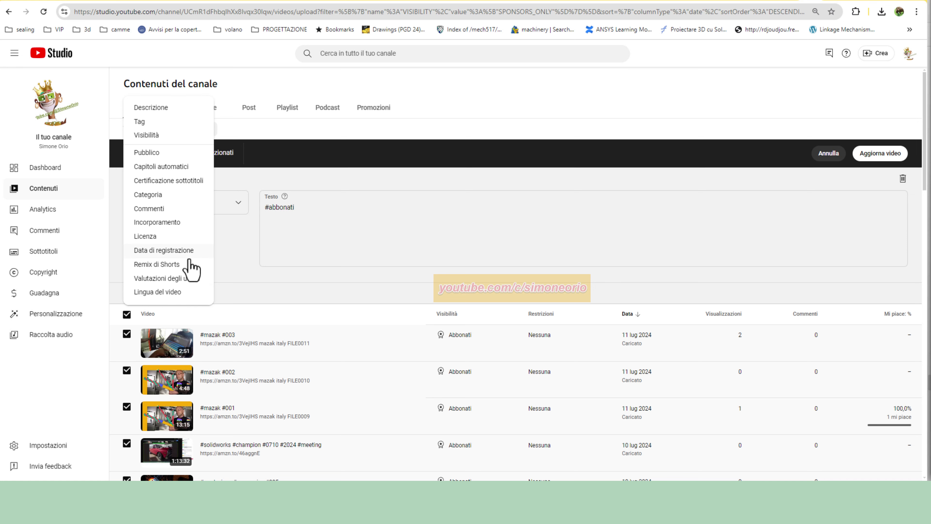
left_click(151, 136)
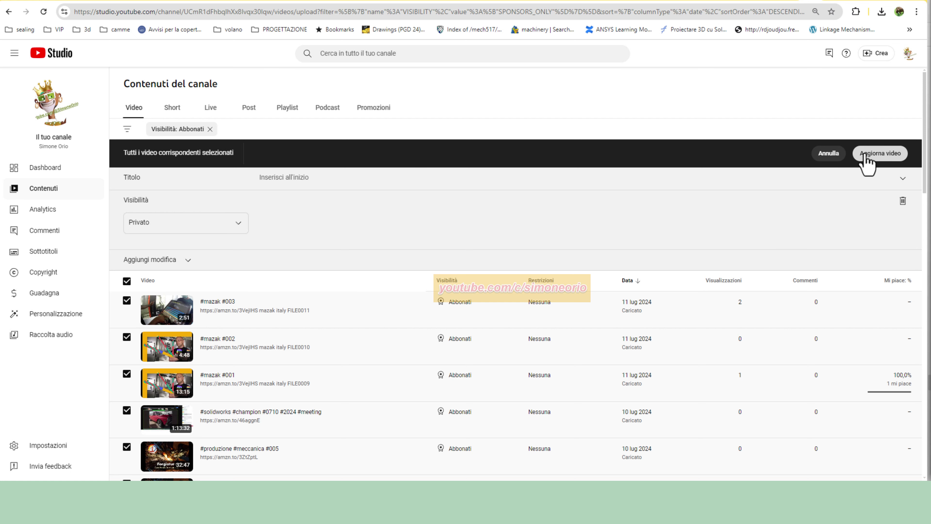
left_click(881, 154)
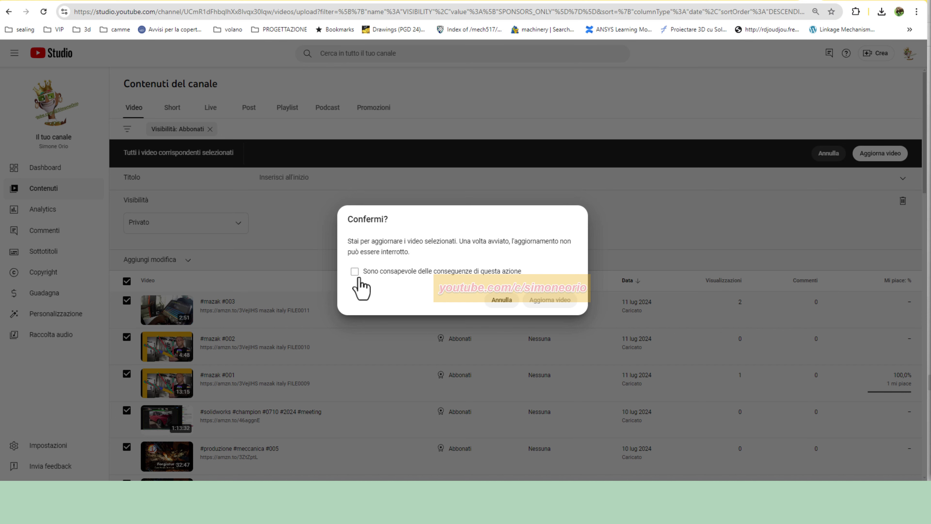
left_click(355, 271)
left_click(549, 299)
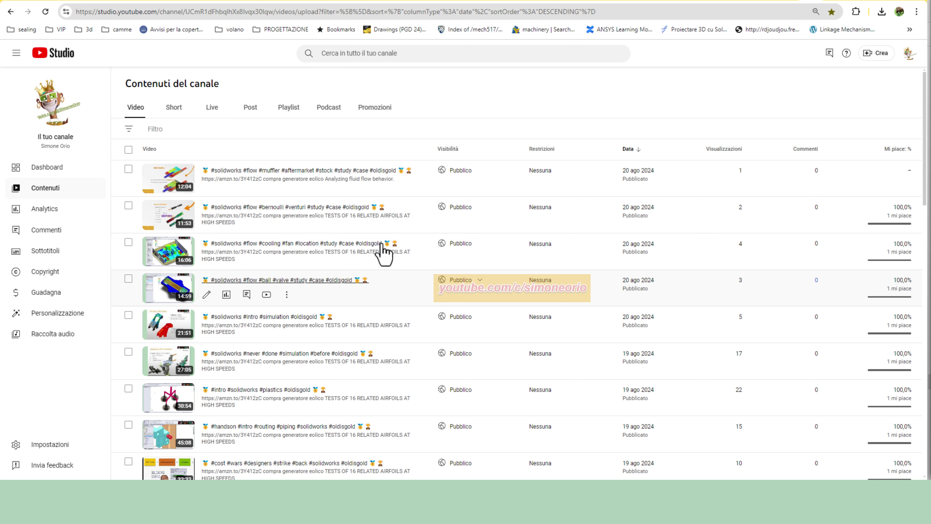
Step: Filter the channel's videos by Abbonati visibility to check for remaining members-only videos
left_click(155, 131)
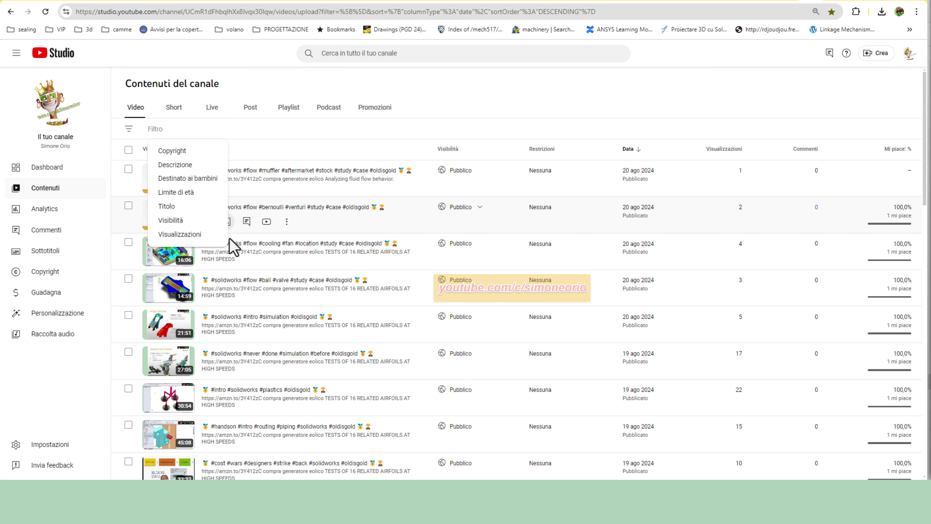
left_click(205, 220)
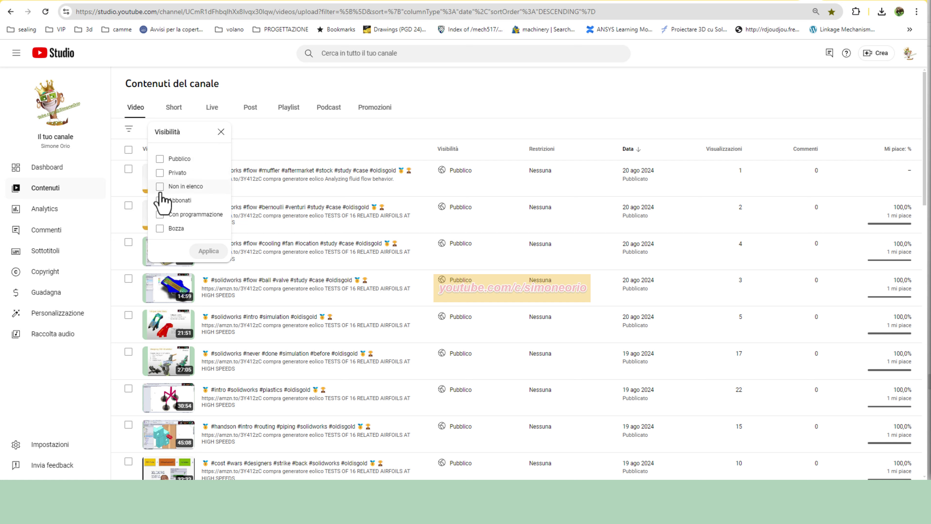
left_click(160, 201)
left_click(208, 251)
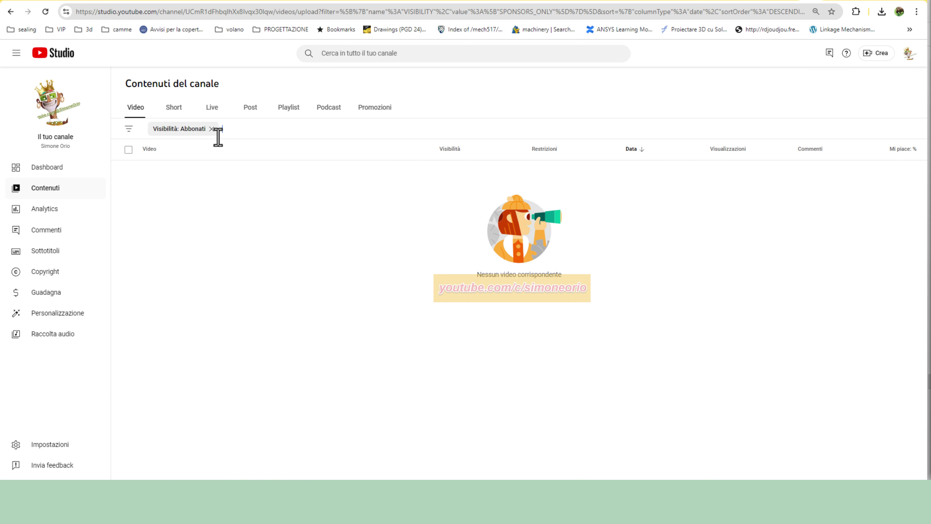
Step: Replace the Abbonati visibility filter with a title filter for "abbonati" to check the bulk-edited videos
left_click(212, 129)
left_click(161, 130)
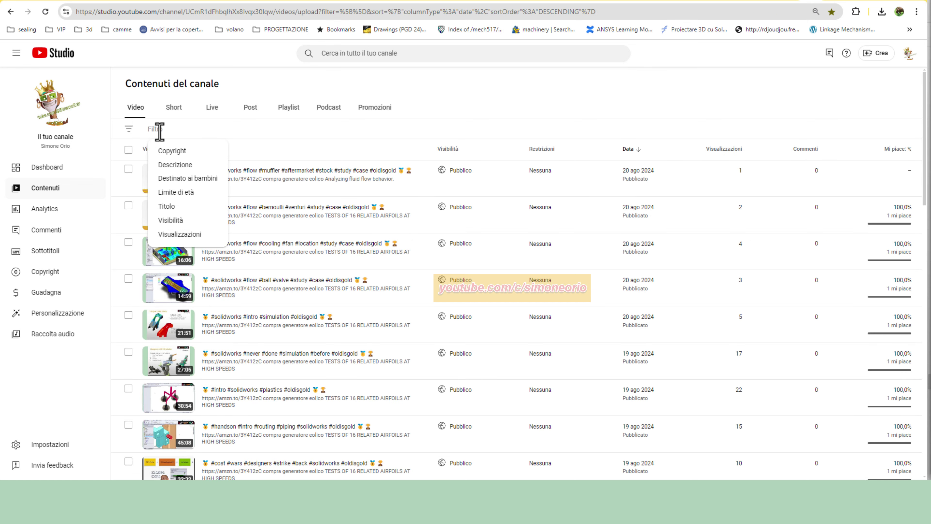
type("abbo")
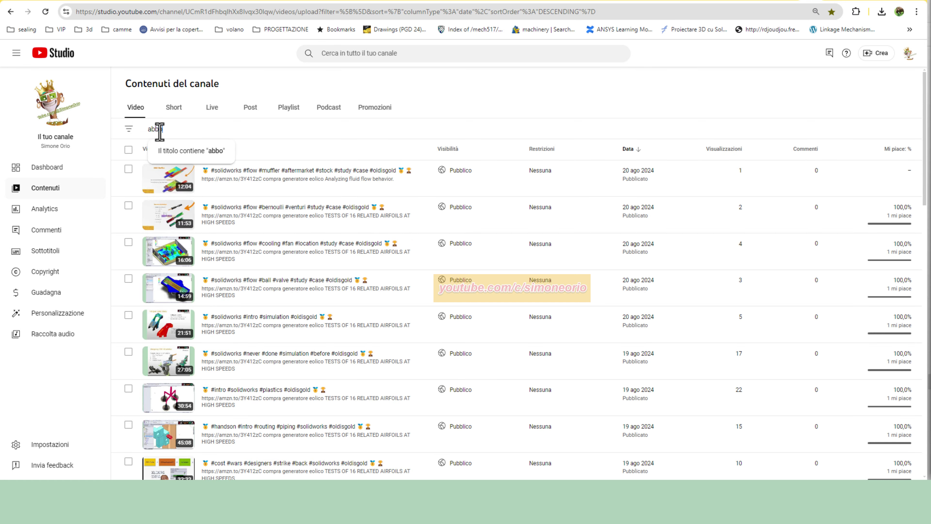
type("nati")
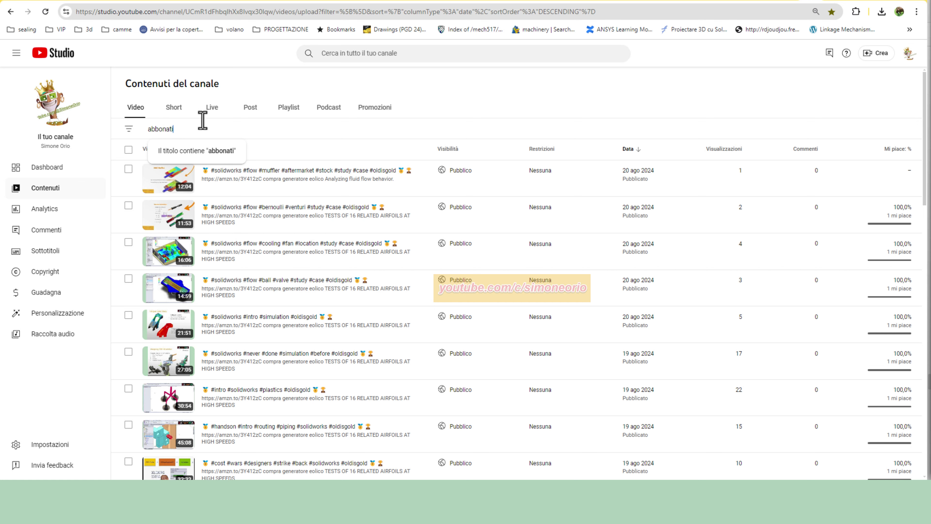
left_click(216, 151)
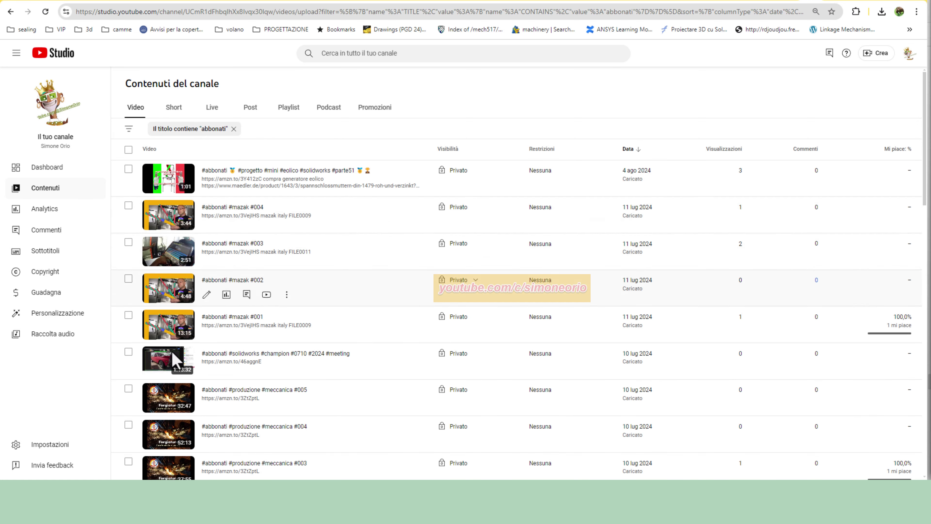